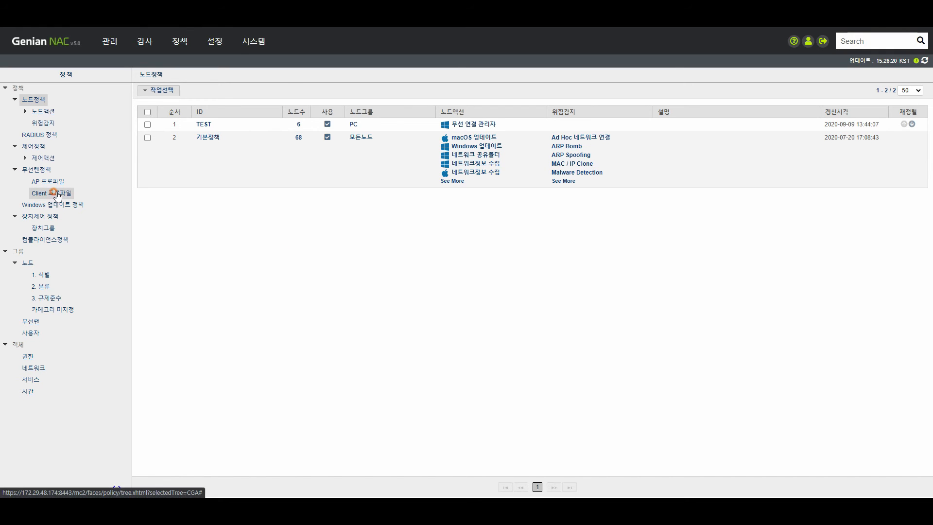
Step: Open the geni-guest client profile and examine its Hidden AP and automatic connection (자동연결) options
click(75, 194)
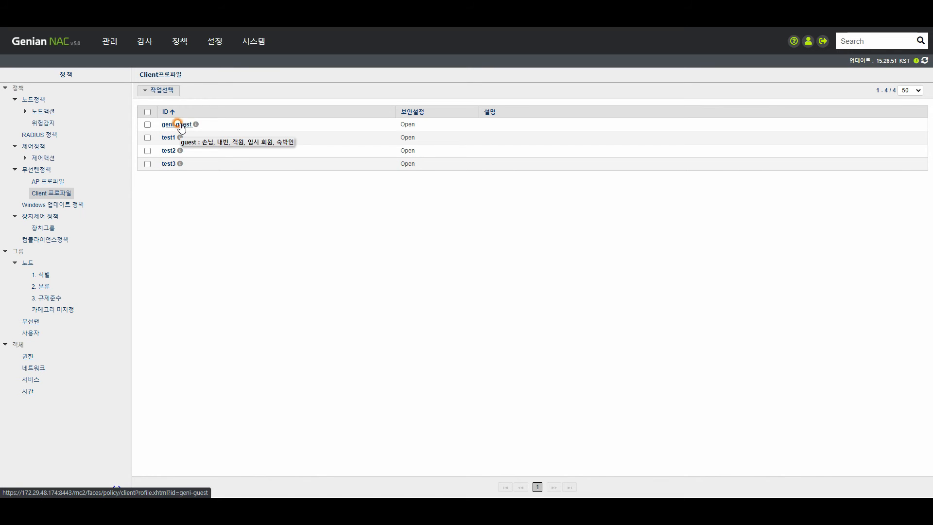
click(181, 125)
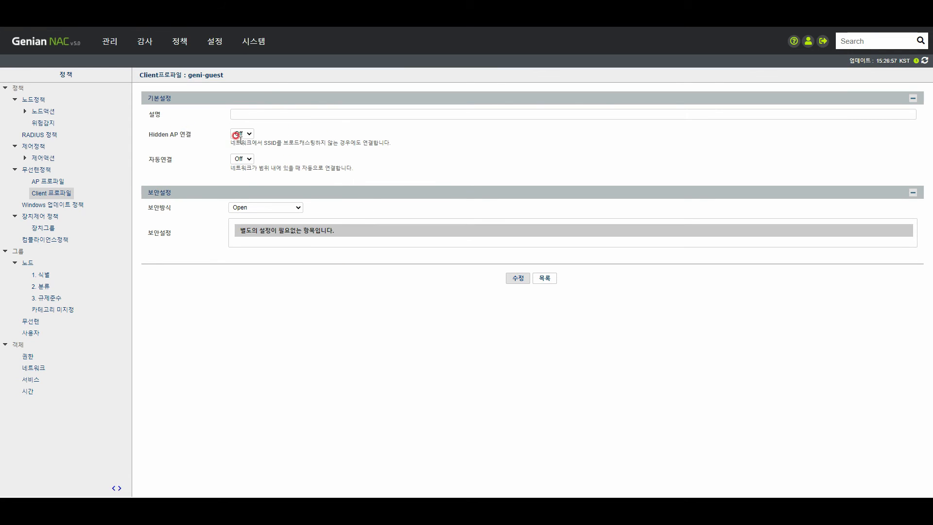
click(241, 158)
click(333, 161)
Step: Switch the profile's 보안방식 to WPA,WPA2-Personal and to WPA,WPA2-Enterprise to view the settings of each
click(282, 209)
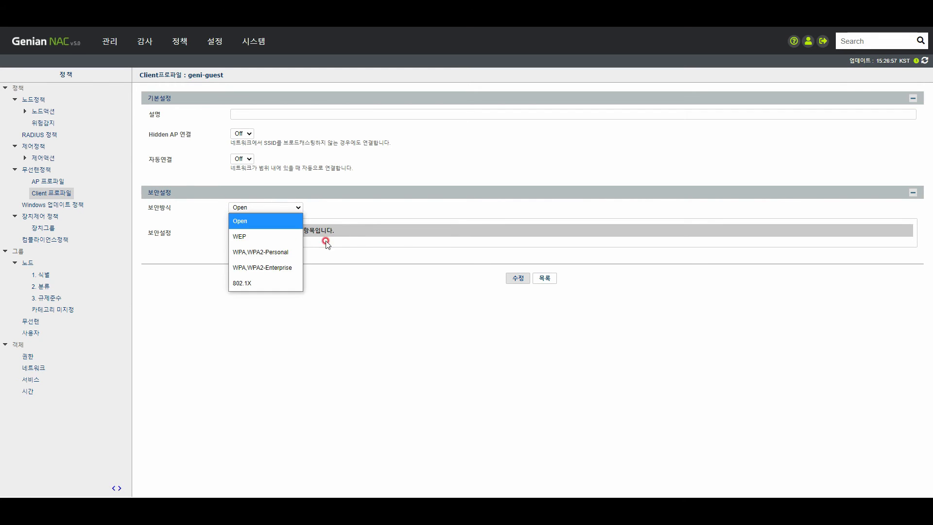
click(273, 256)
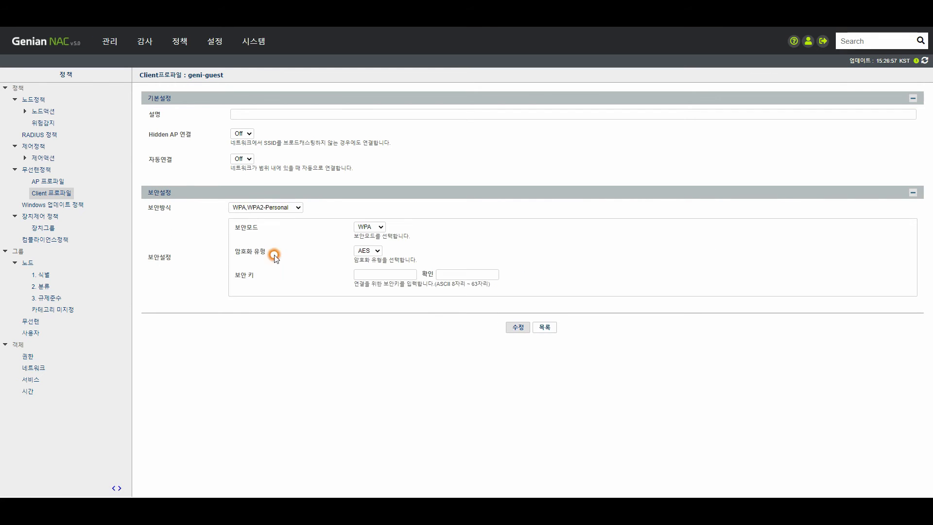
click(290, 208)
click(286, 267)
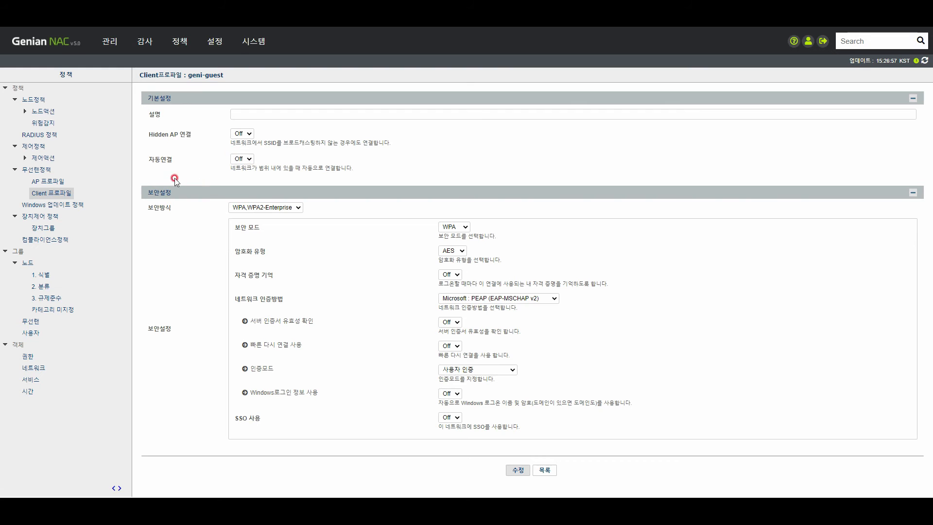
Step: Open the GENI-GUEST wireless LAN policy and examine its SSID setting
click(37, 169)
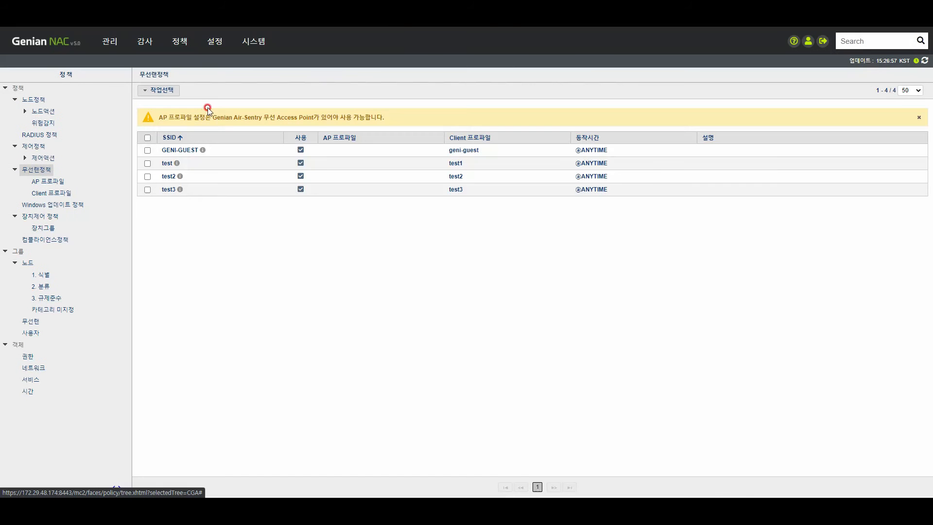
click(183, 151)
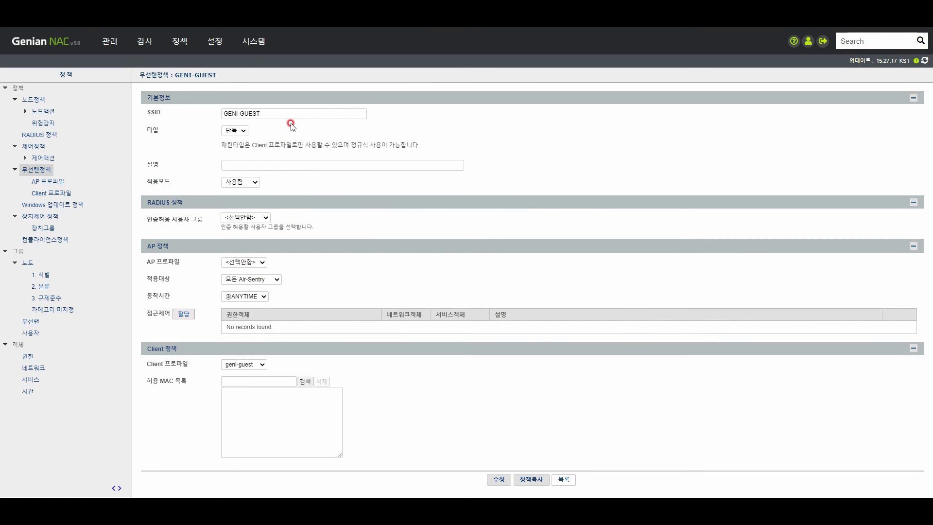
triple_click(340, 113)
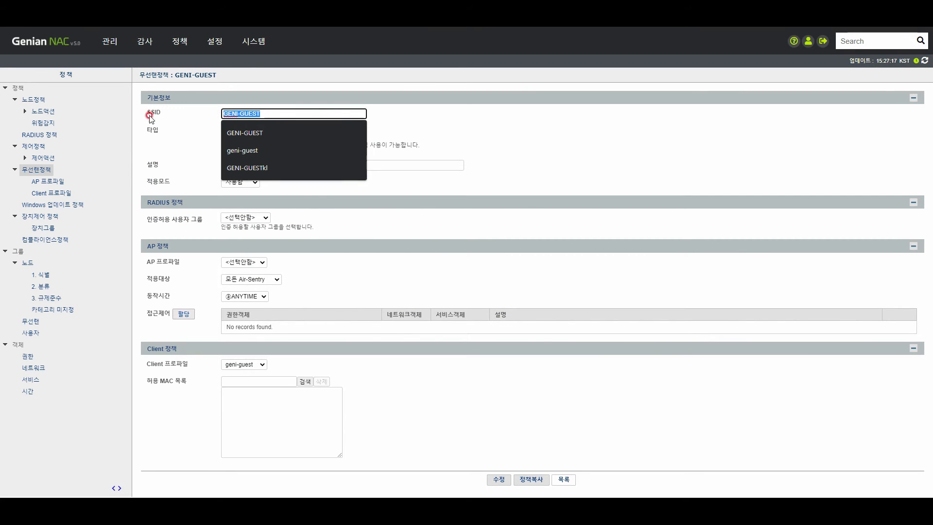
click(491, 113)
triple_click(293, 115)
click(189, 118)
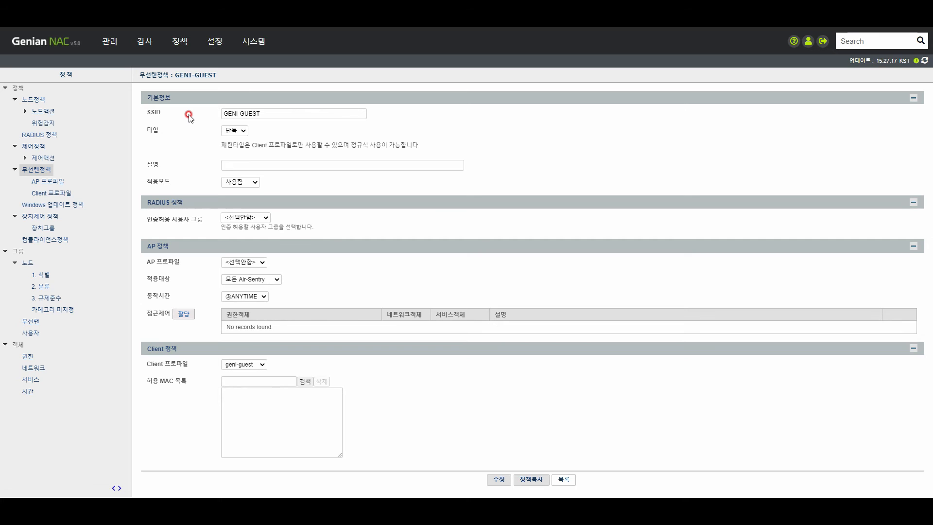
triple_click(282, 113)
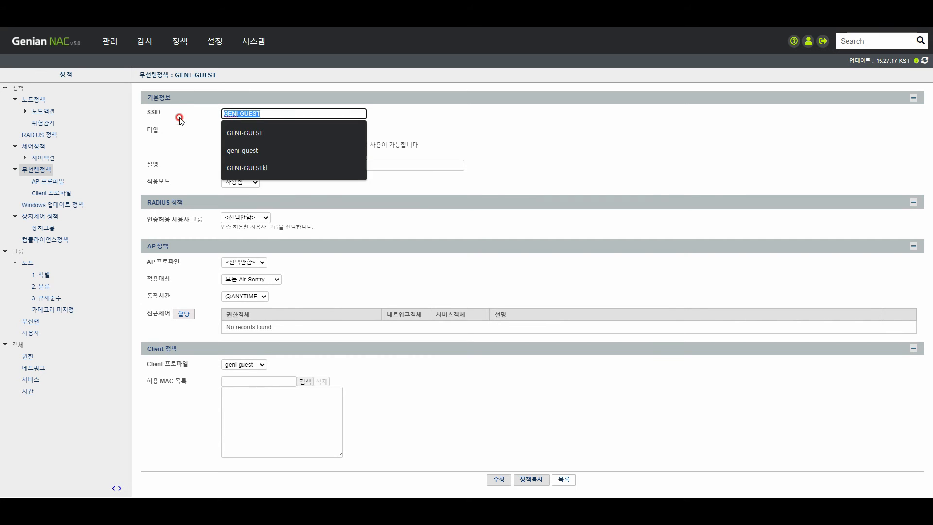
click(182, 119)
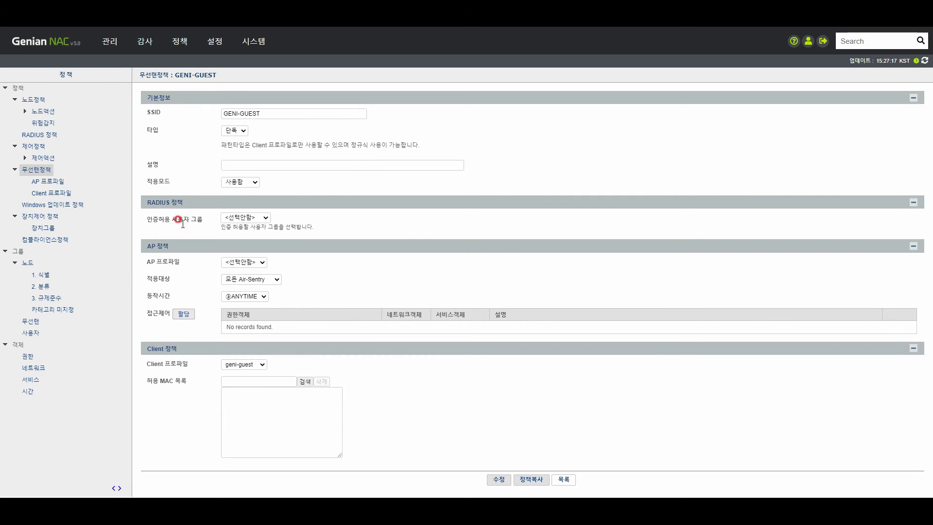
Step: Review the GENI-GUEST policy's RADIUS 정책 section and Client 프로파일 choices, and return to the policy list
triple_click(158, 208)
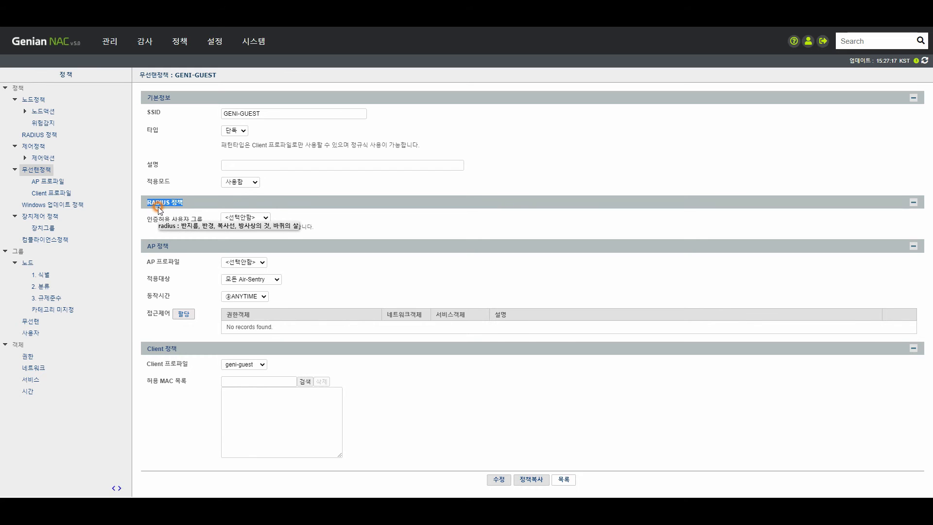
click(190, 261)
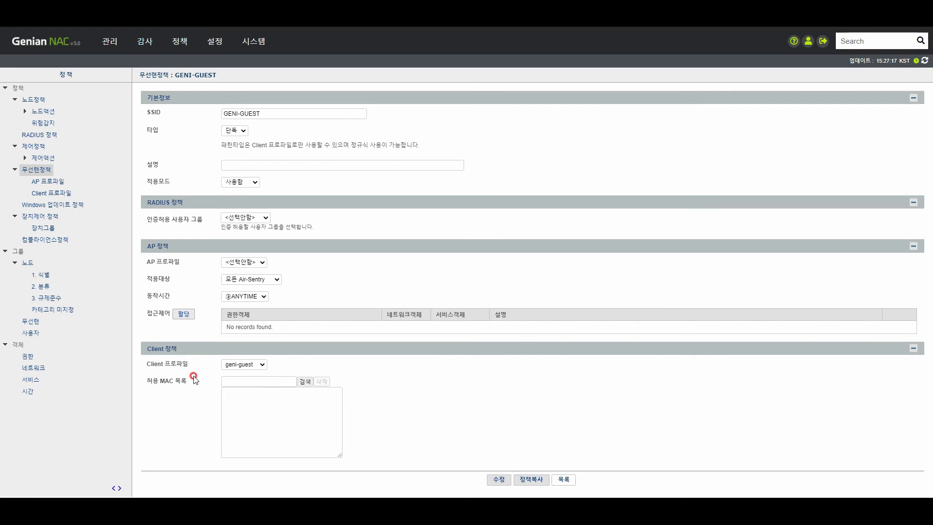
click(257, 367)
click(280, 367)
click(562, 479)
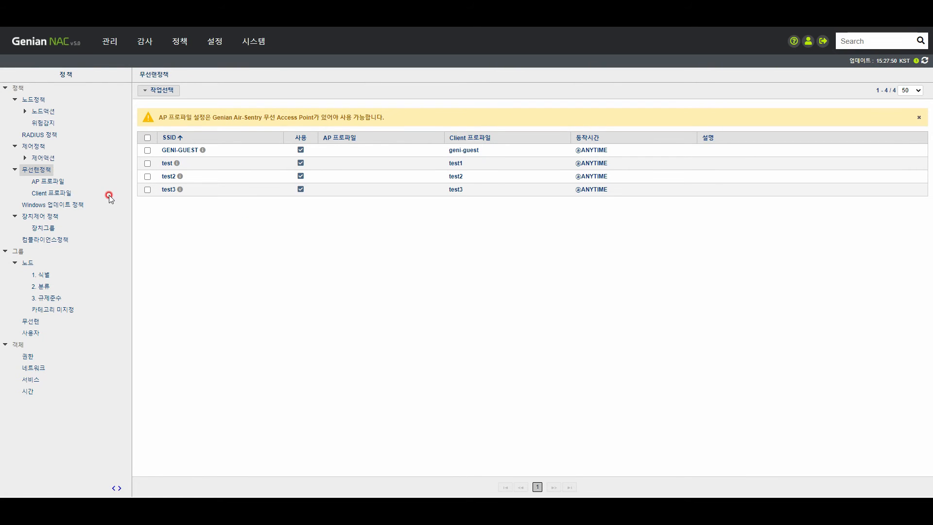
Step: Open the 무선 연결 관리자 action of the TEST node policy and view its 무선랜 정책 assignments
click(182, 45)
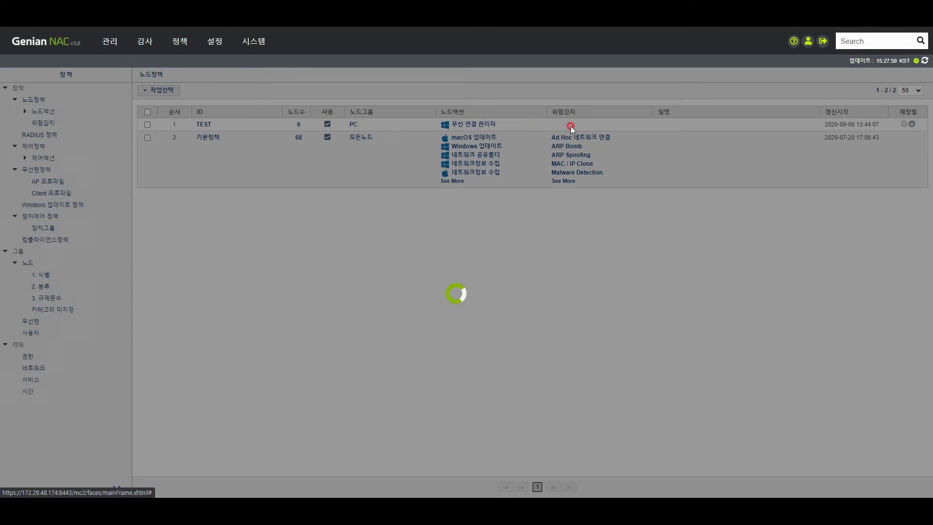
click(469, 126)
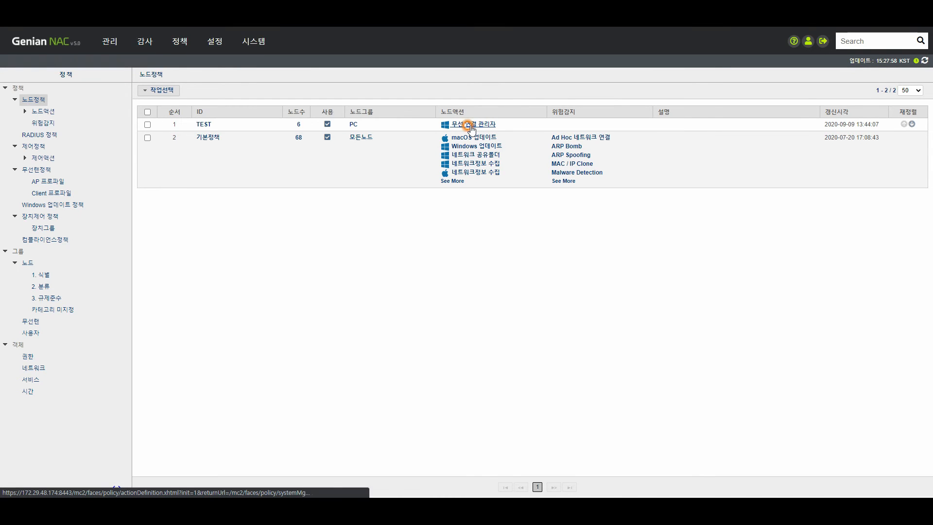
click(367, 339)
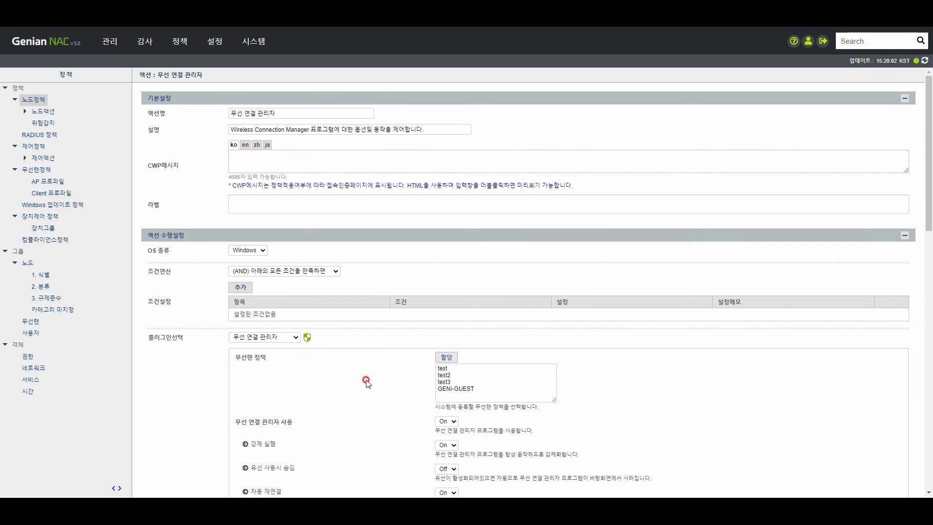
scroll(366, 381, down, 4)
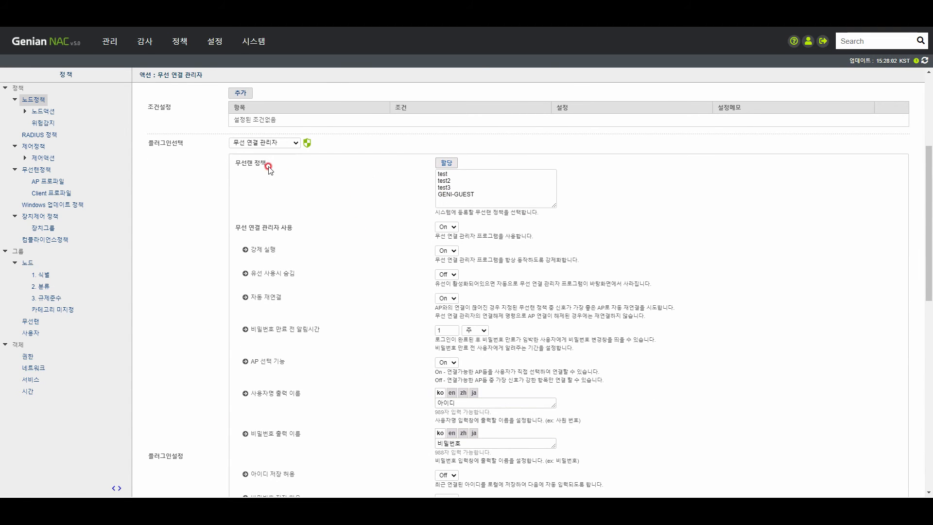
drag(241, 163, 461, 163)
click(446, 163)
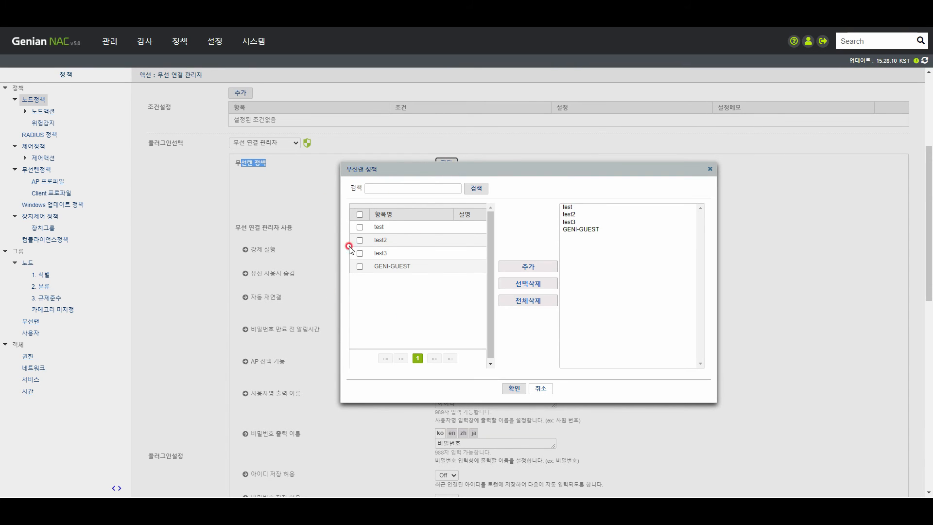
click(538, 389)
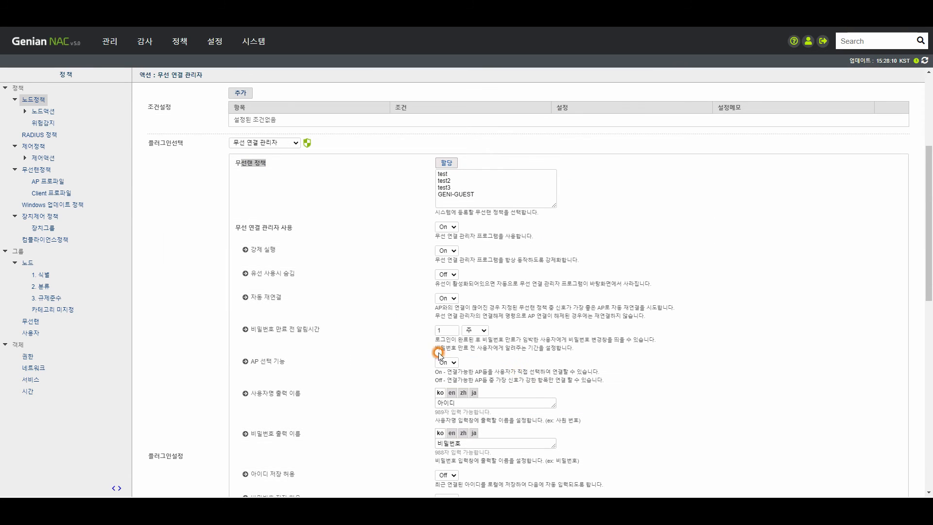
Step: Save the 무선 연결 관리자 node action with its current plugin settings
scroll(375, 349, down, 8)
scroll(518, 305, down, 3)
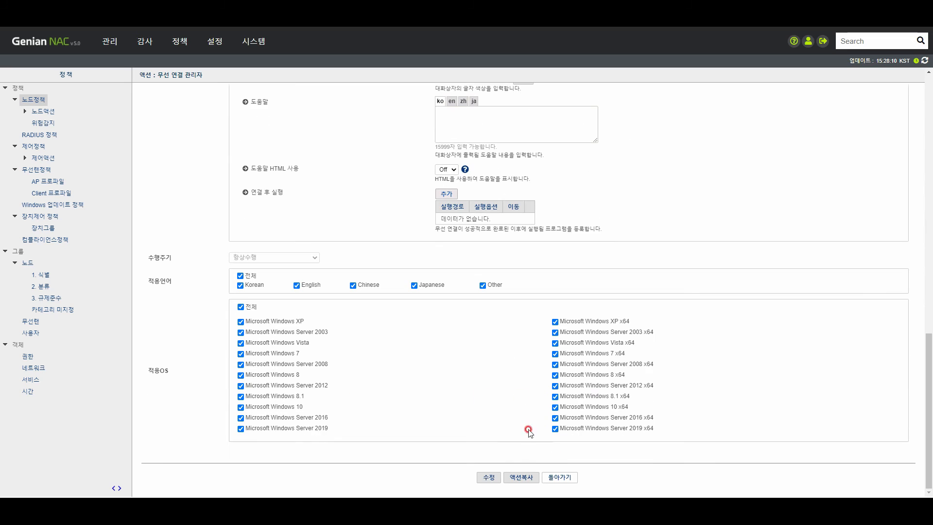
click(484, 474)
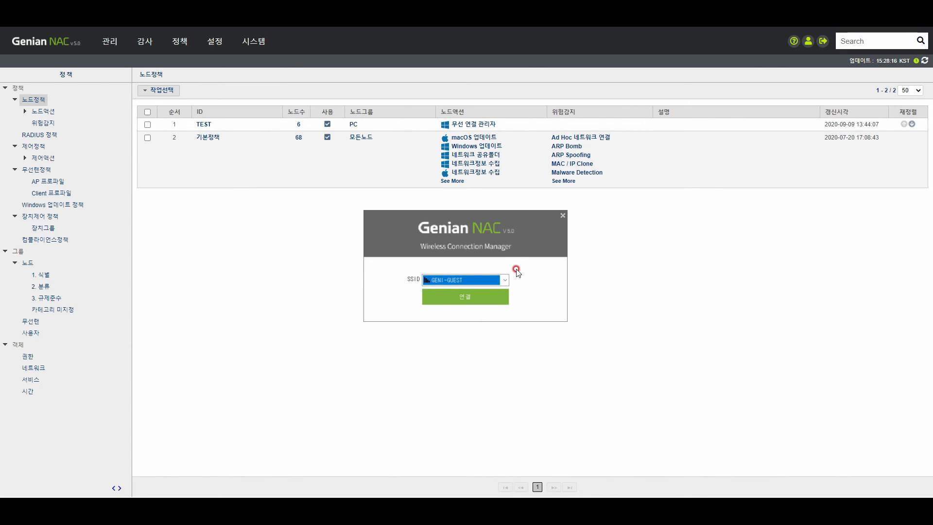
Step: Check the SSIDs available for connection in the Wireless Connection Manager window
click(505, 283)
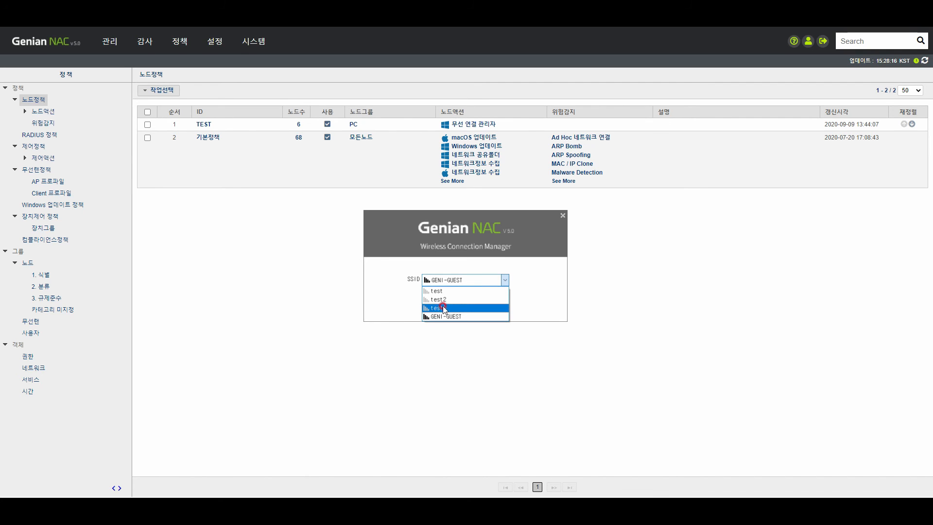
click(531, 276)
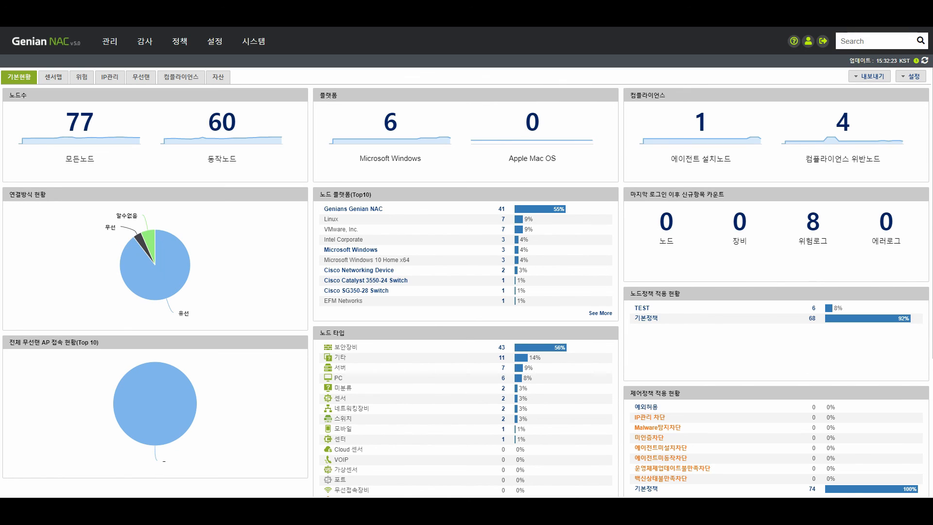
Step: Open the first RADIUS policy in the list and review its 조건설정 and 정책설정 sections
mouse_move(502, 199)
click(176, 43)
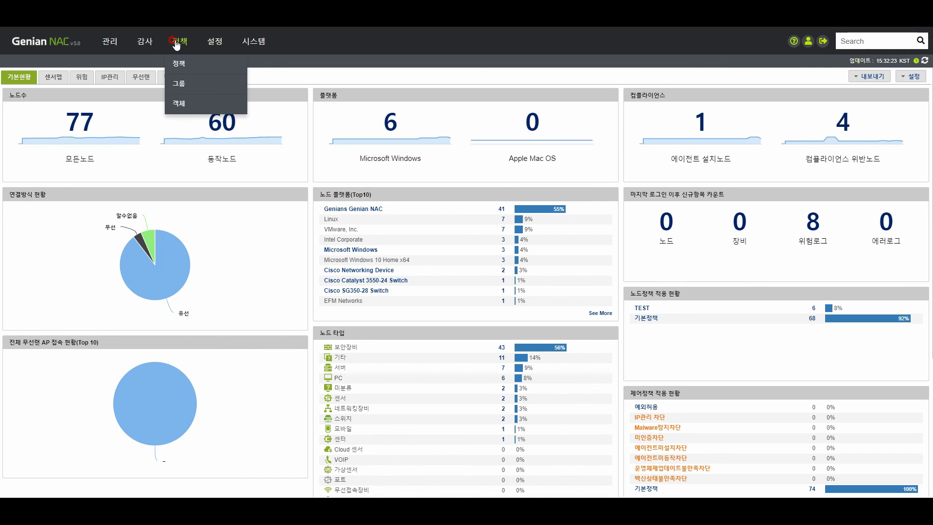
click(176, 44)
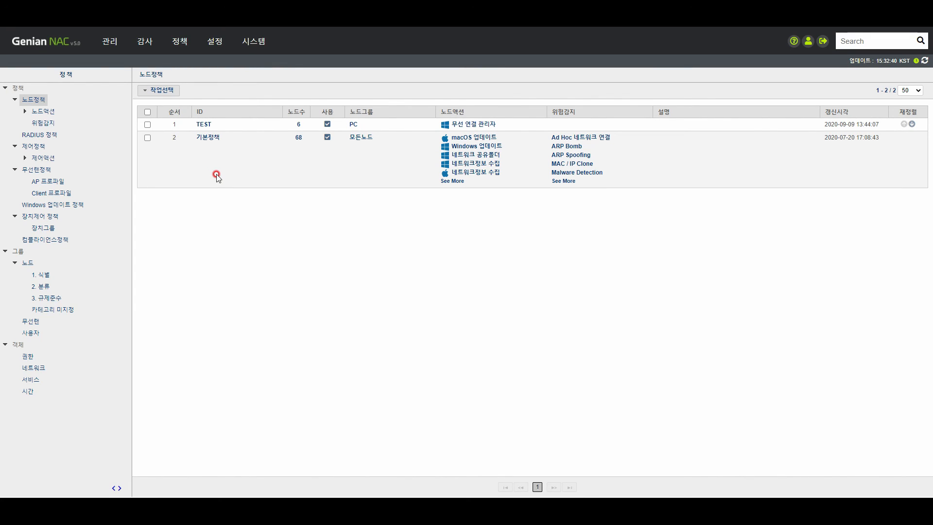
click(41, 135)
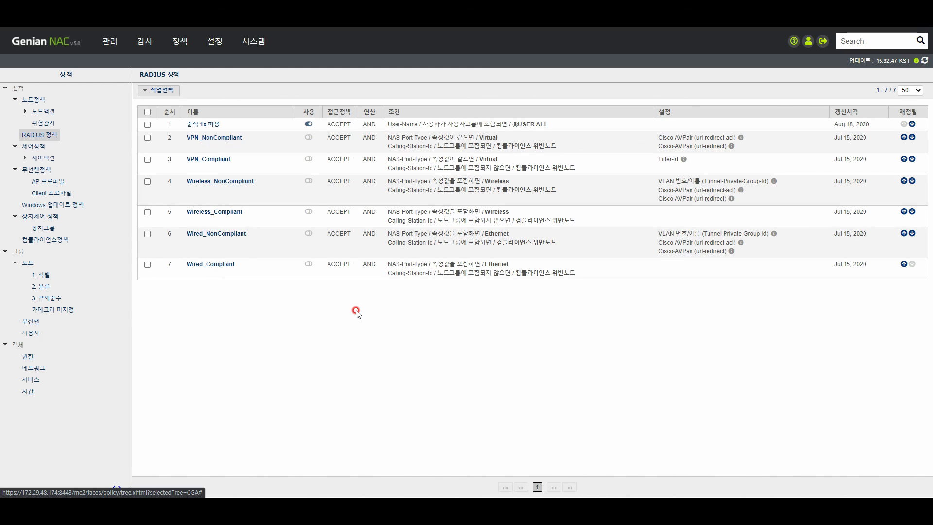
click(209, 124)
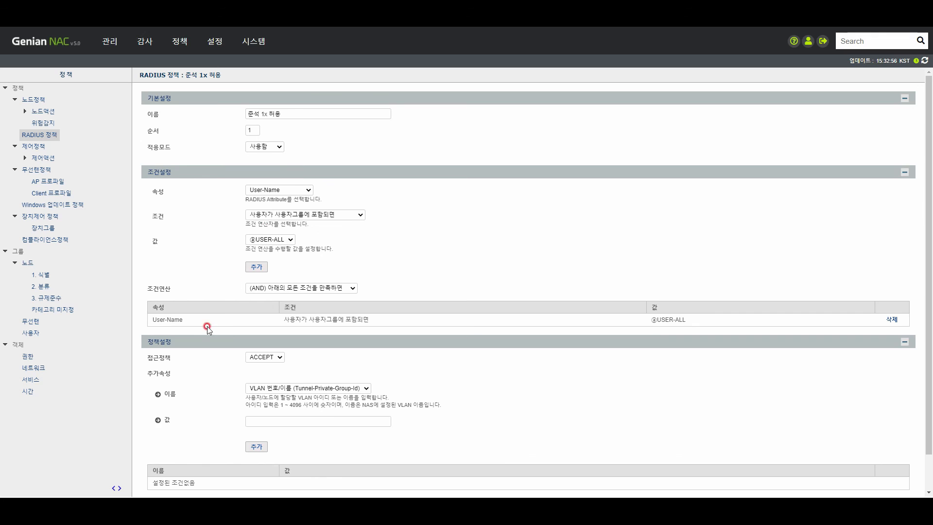
scroll(204, 325, down, 1)
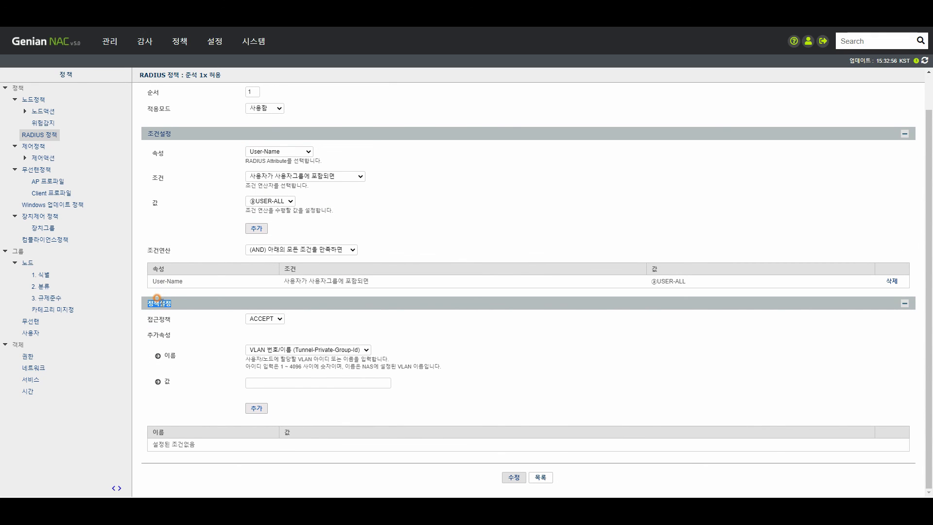
Step: Set the additional attribute (추가속성) name to Cisco-AVPair (ip:inacl) and examine its example access-list entry
double_click(170, 355)
click(333, 350)
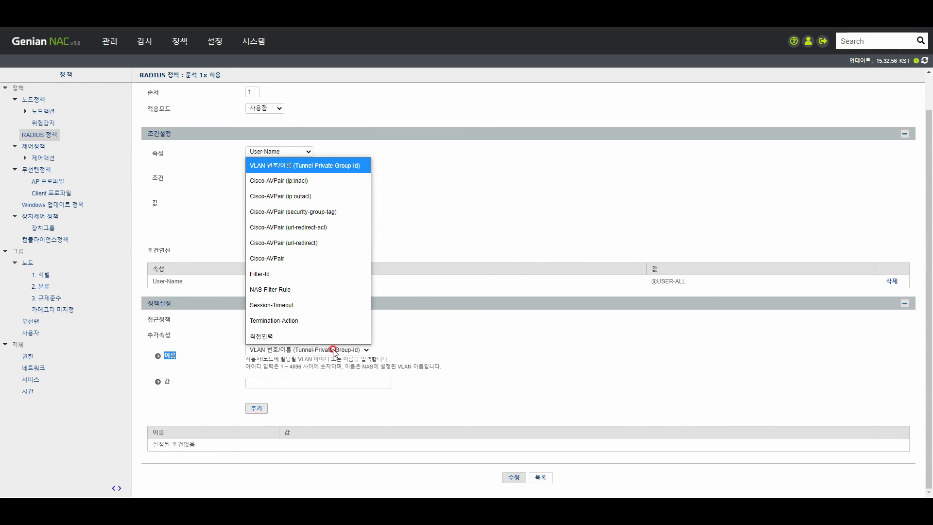
click(320, 182)
click(301, 392)
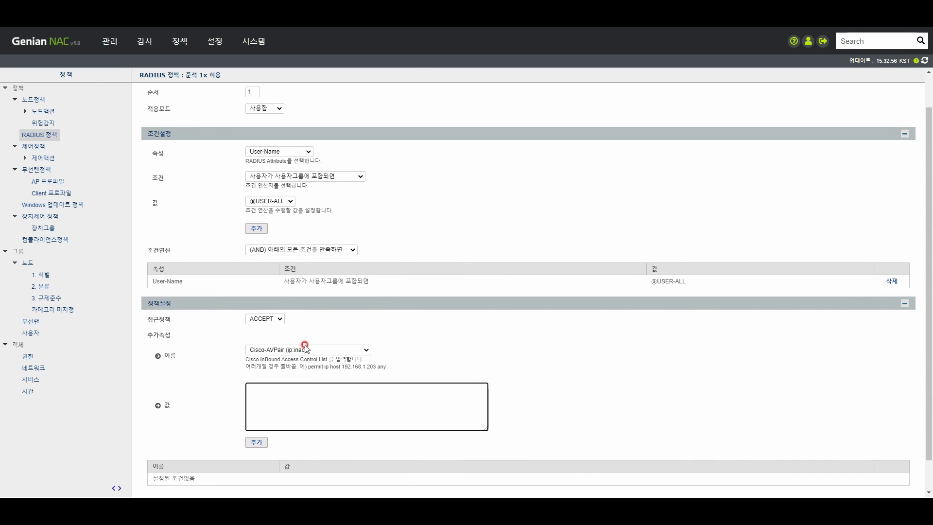
drag(305, 367, 395, 370)
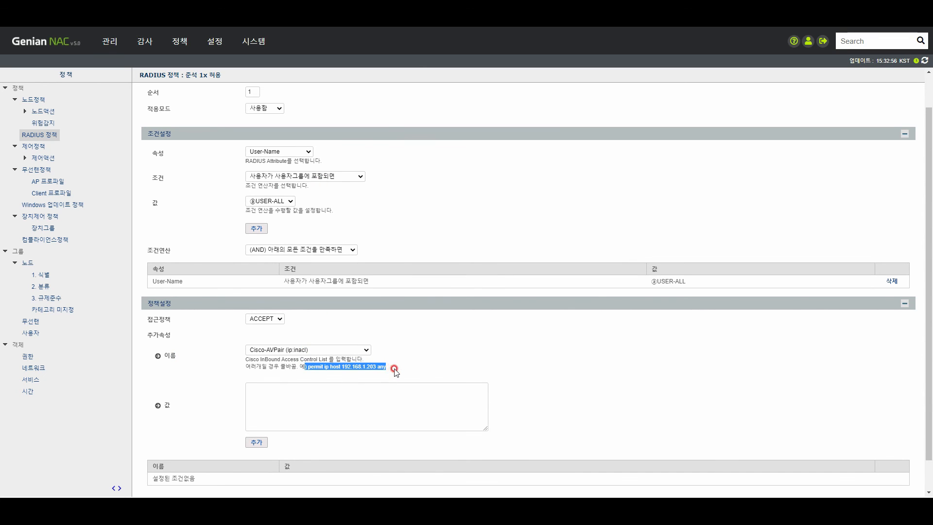
Step: Set the additional attribute name to Cisco-AVPair (url-redirect-acl) and activate its value field for entry
click(350, 349)
click(316, 231)
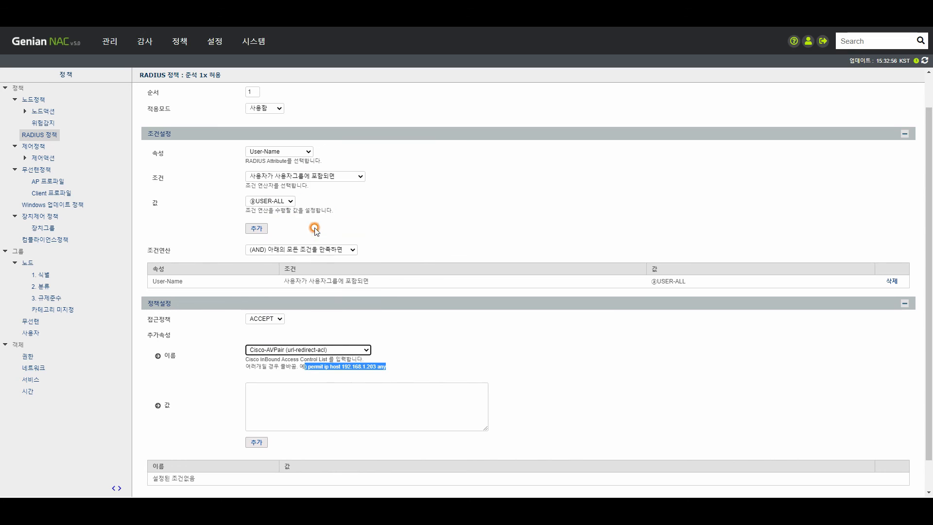
click(257, 382)
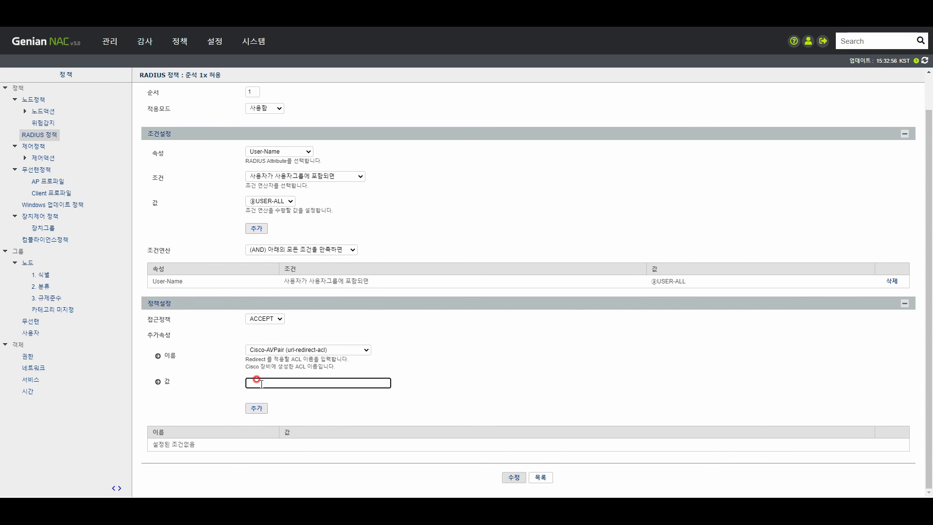